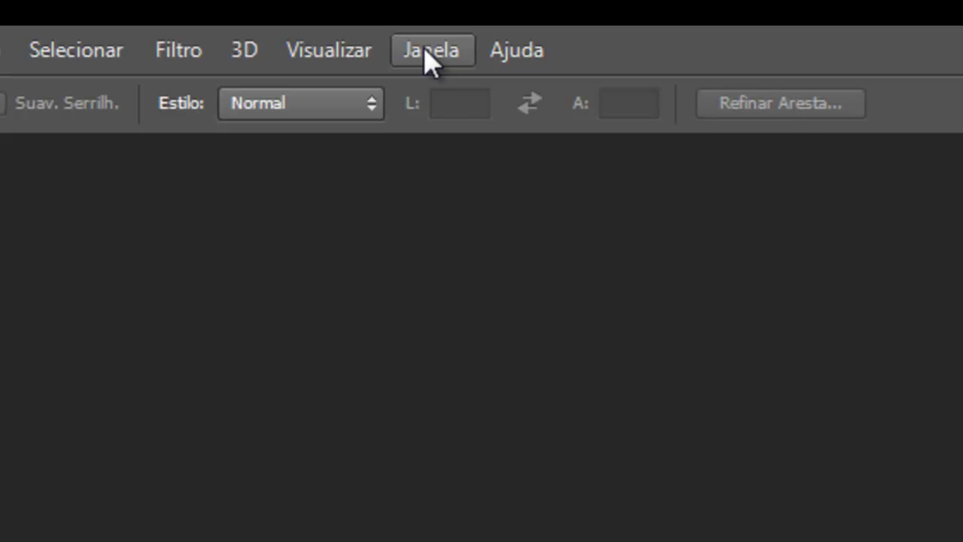
Show the Histórico (History) panel from the Janela menu
{"action": "left_click", "coordinate": [430, 60]}
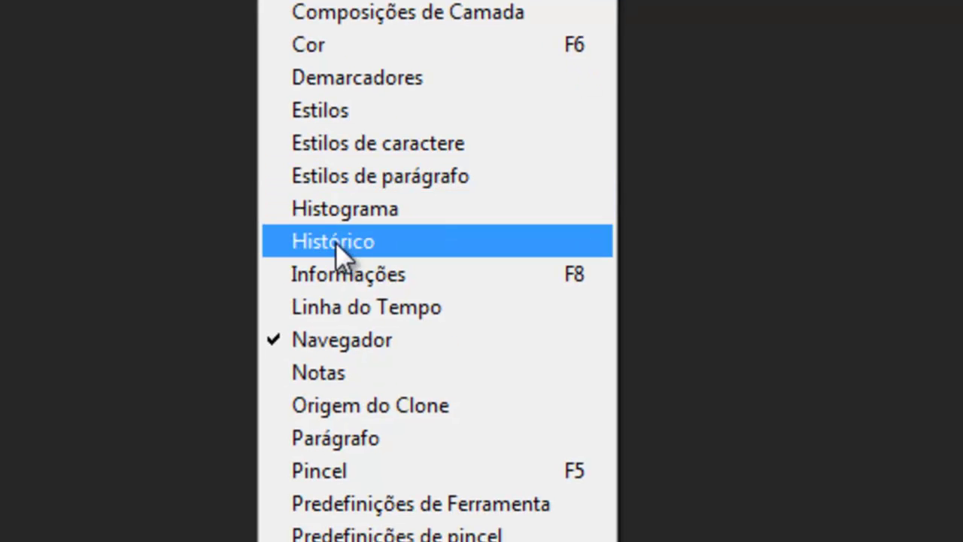
{"action": "left_click", "coordinate": [335, 242]}
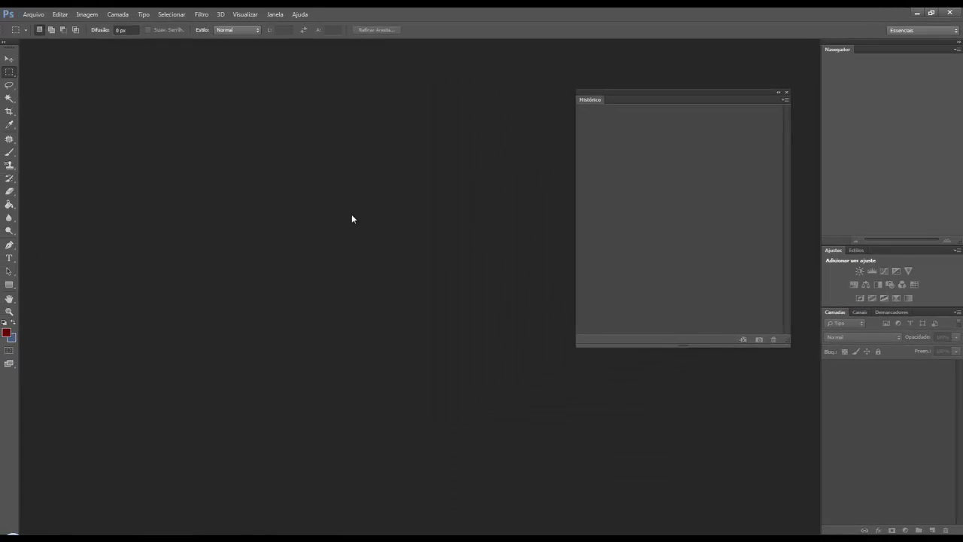
Open Birds_in_forest_Sleepy vs. sleepy.jpg and draw a small rectangular selection, then move it onto the bird's head
{"action": "key", "text": "ctrl+o"}
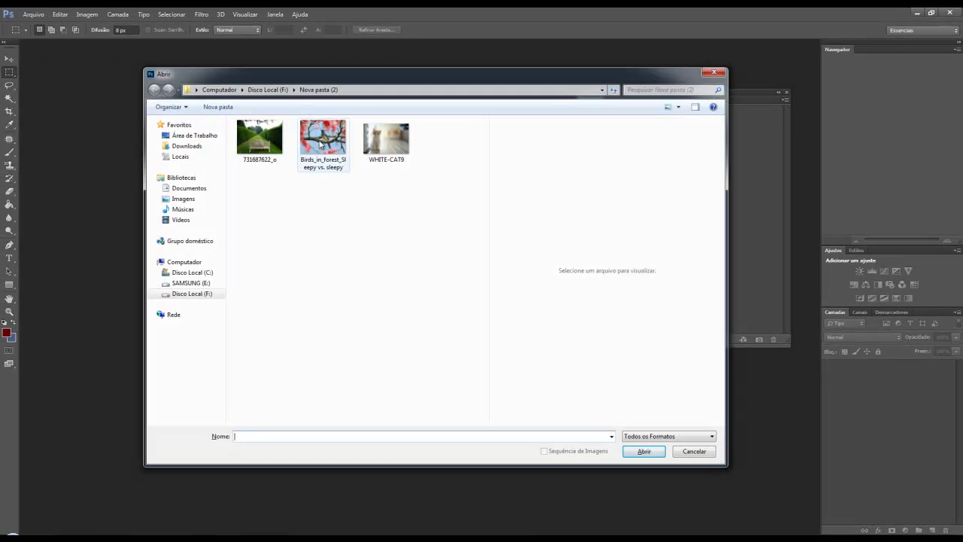
{"action": "double_click", "coordinate": [320, 145]}
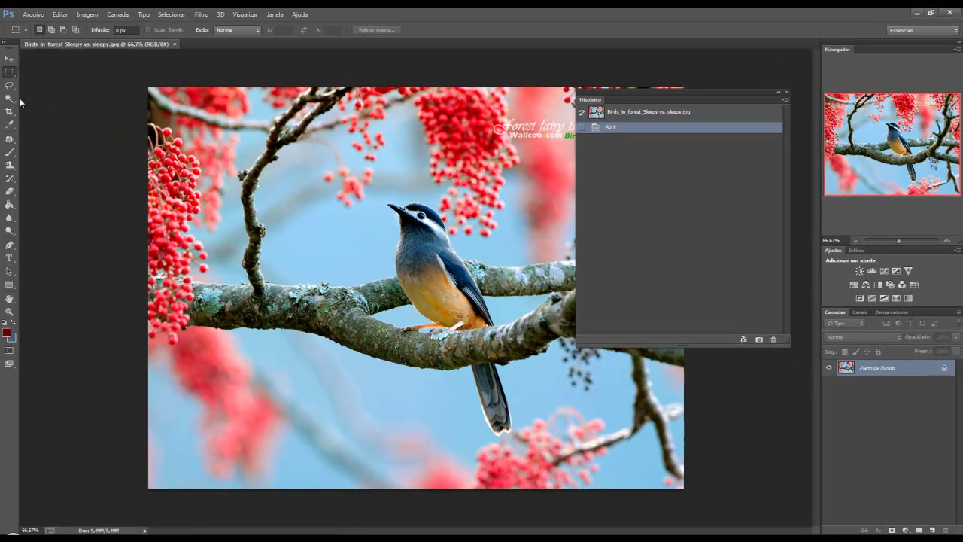
{"action": "left_click_drag", "start_coordinate": [257, 158], "coordinate": [294, 200]}
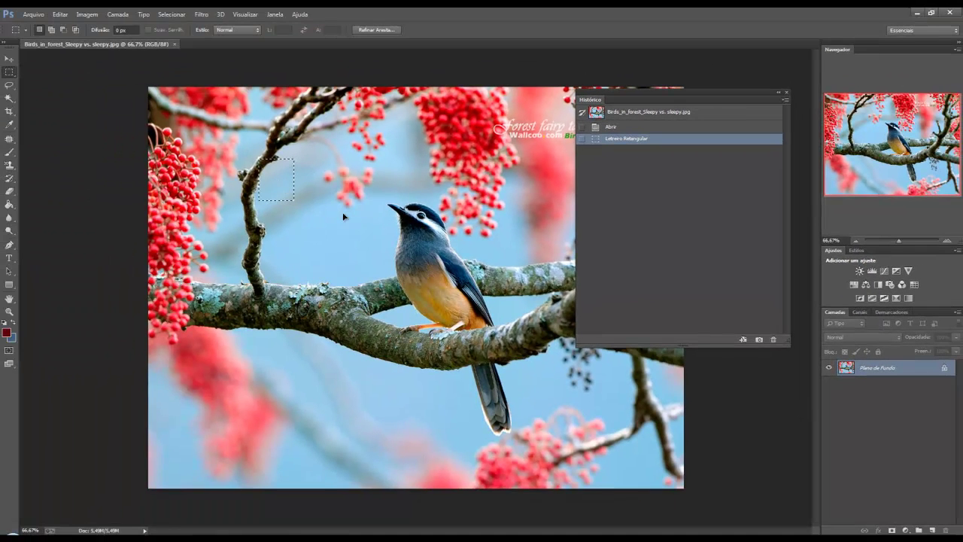
{"action": "mouse_move", "coordinate": [416, 232]}
{"action": "left_mouse_down"}
{"action": "mouse_move", "coordinate": [437, 269]}
{"action": "mouse_move", "coordinate": [442, 235]}
{"action": "left_mouse_up"}
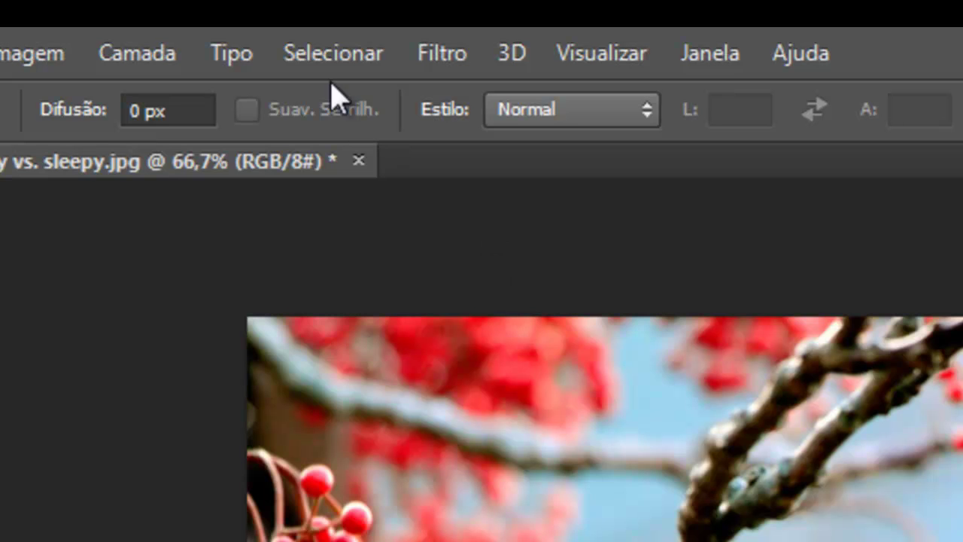
Deselect the rectangle using Selecionar > Cancelar seleção
{"action": "left_click", "coordinate": [325, 56]}
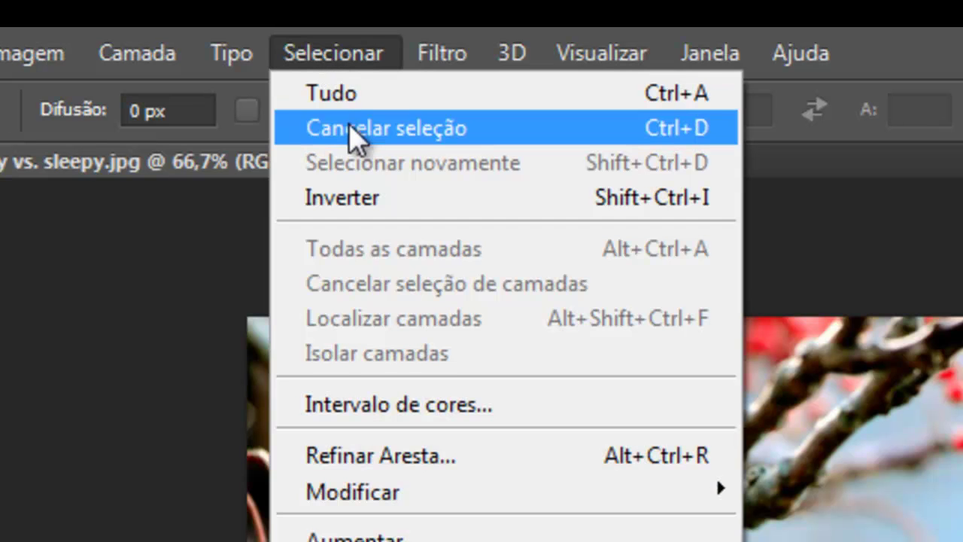
{"action": "left_click", "coordinate": [353, 130]}
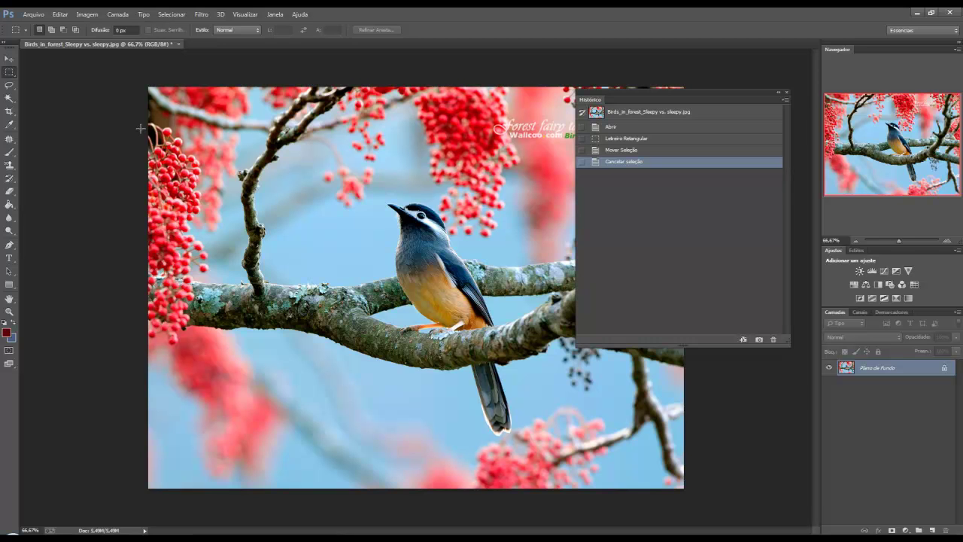
Step between History states and undo the dark-red fill, returning to Letreiro Retangular
{"action": "key", "text": "ctrl+alt+z"}
{"action": "key", "text": "ctrl+alt+z"}
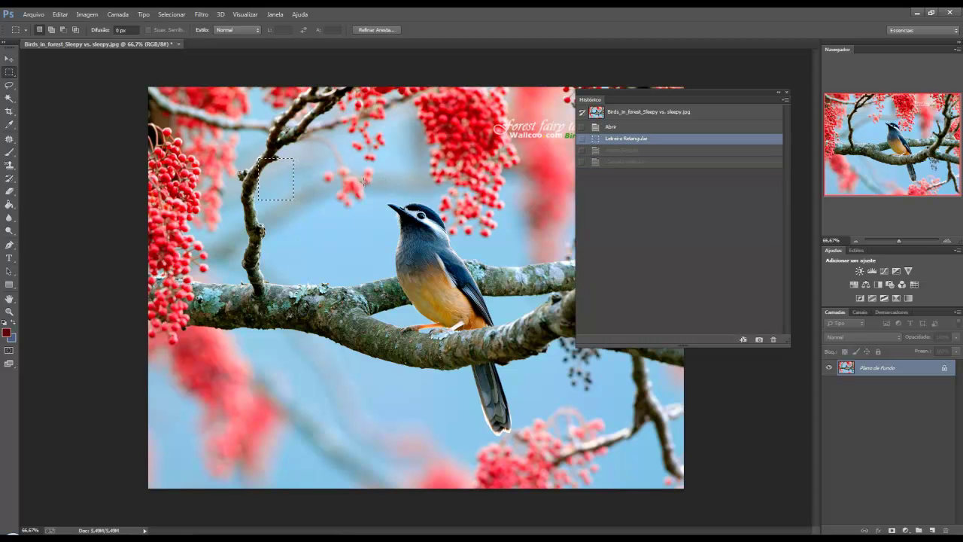
{"action": "key", "text": "ctrl+d"}
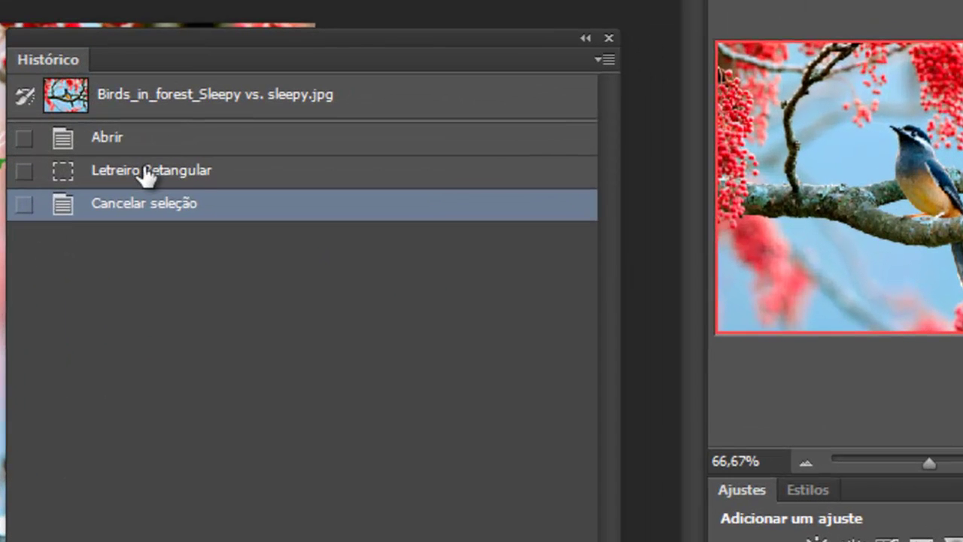
{"action": "left_click", "coordinate": [146, 175]}
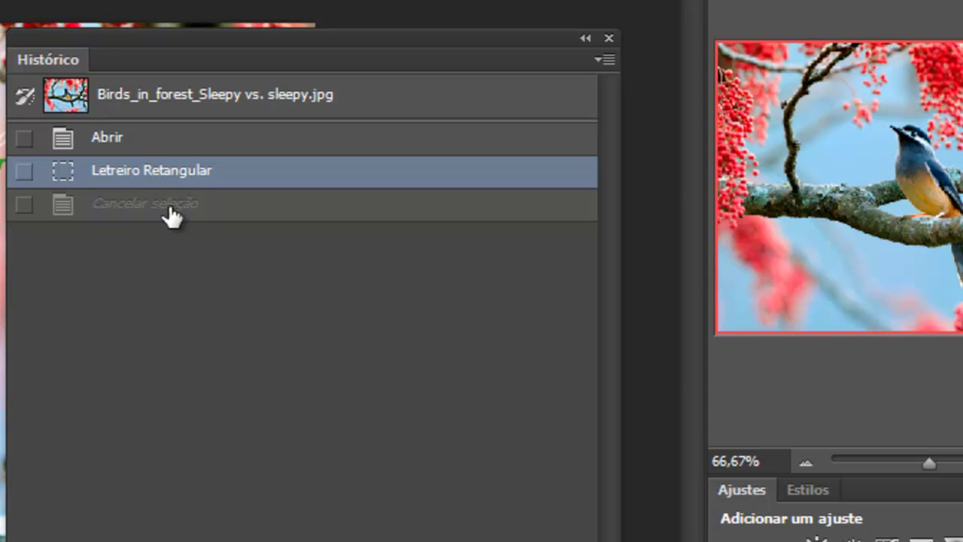
{"action": "left_click", "coordinate": [154, 216]}
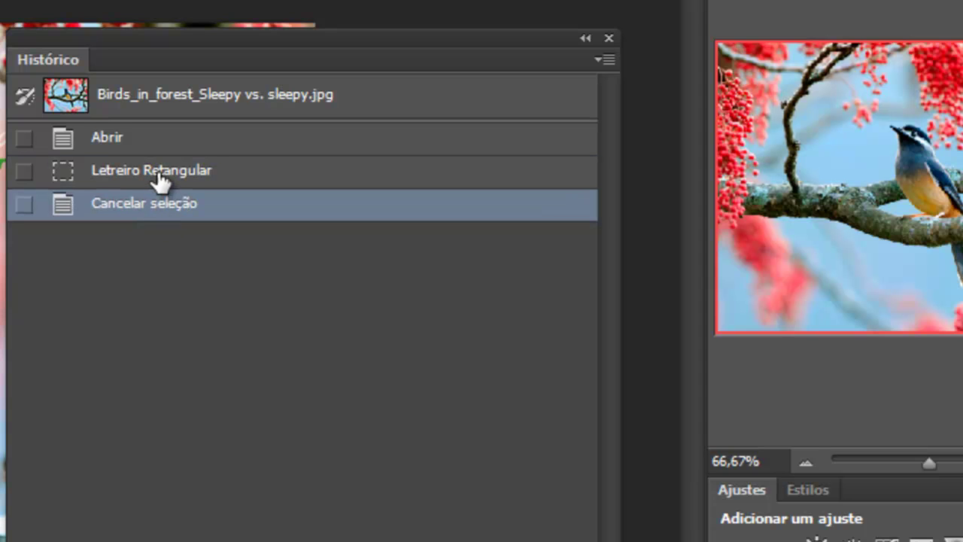
{"action": "left_click", "coordinate": [160, 180]}
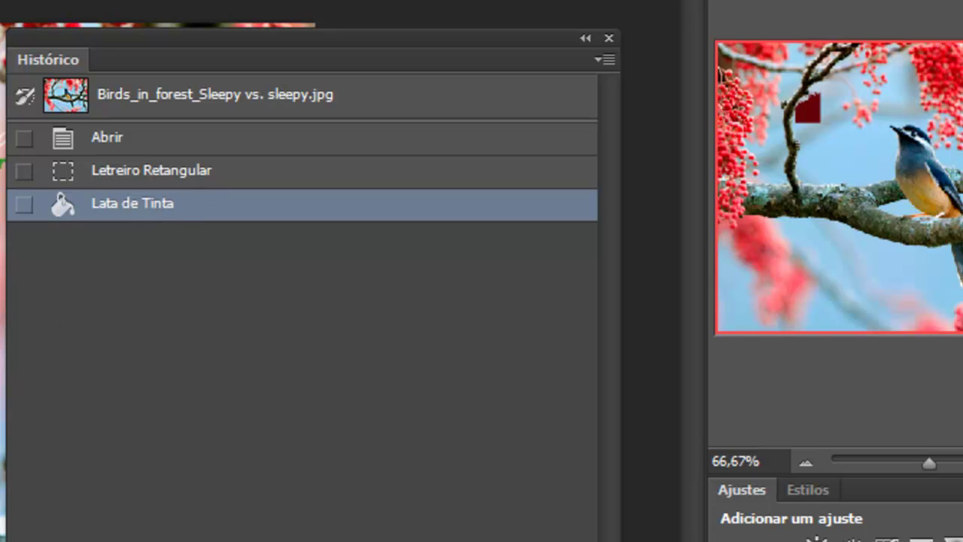
{"action": "key", "text": "ctrl+z"}
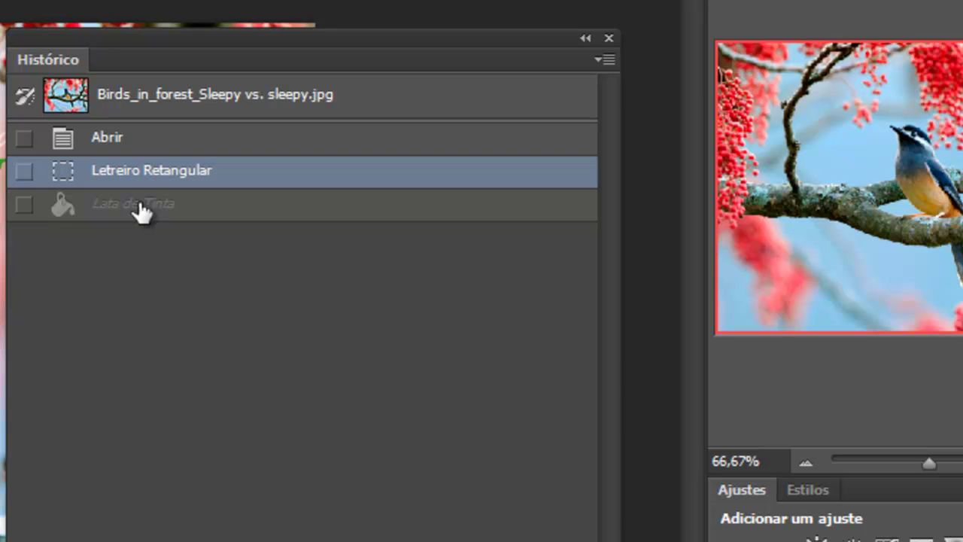
Turn on Permitir Histórico Não Linear in History Options and confirm
{"action": "left_click", "coordinate": [606, 60]}
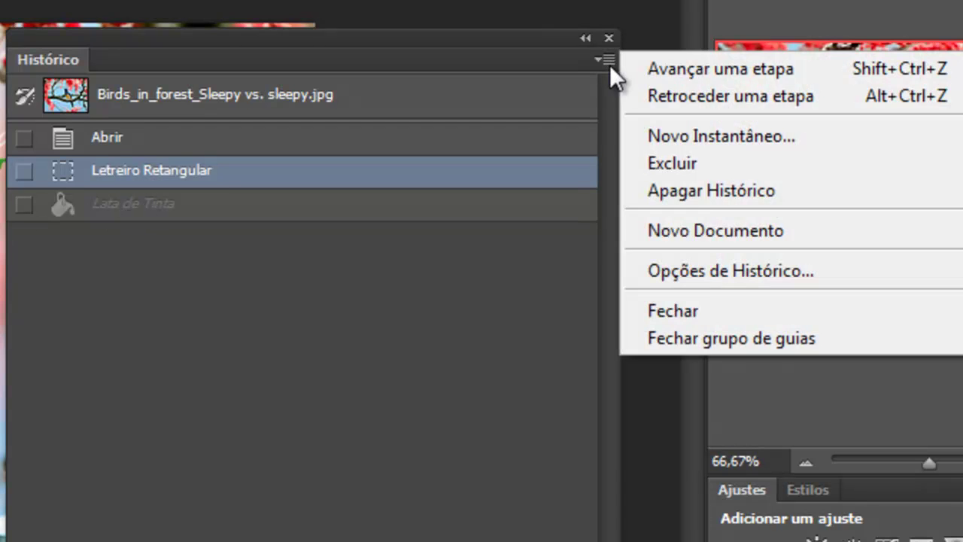
{"action": "left_click", "coordinate": [716, 276]}
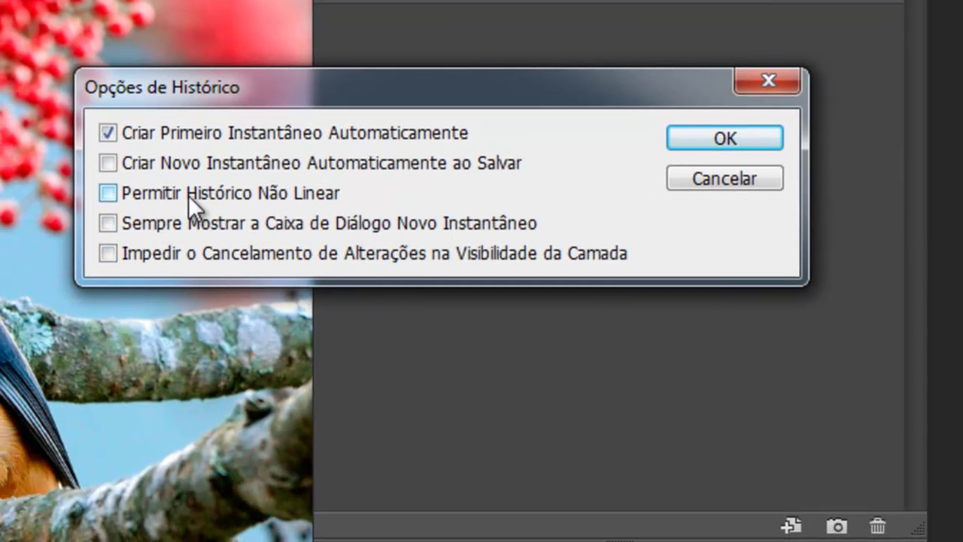
{"action": "left_click", "coordinate": [272, 194]}
{"action": "left_click", "coordinate": [719, 139]}
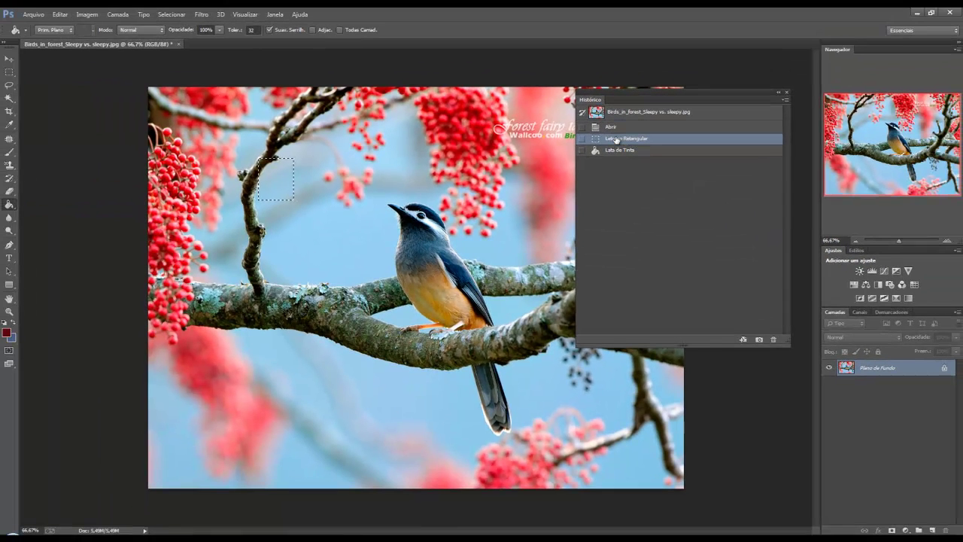
Fill the selection with dark red, then step back to the rectangular selection state
{"action": "left_click", "coordinate": [278, 178]}
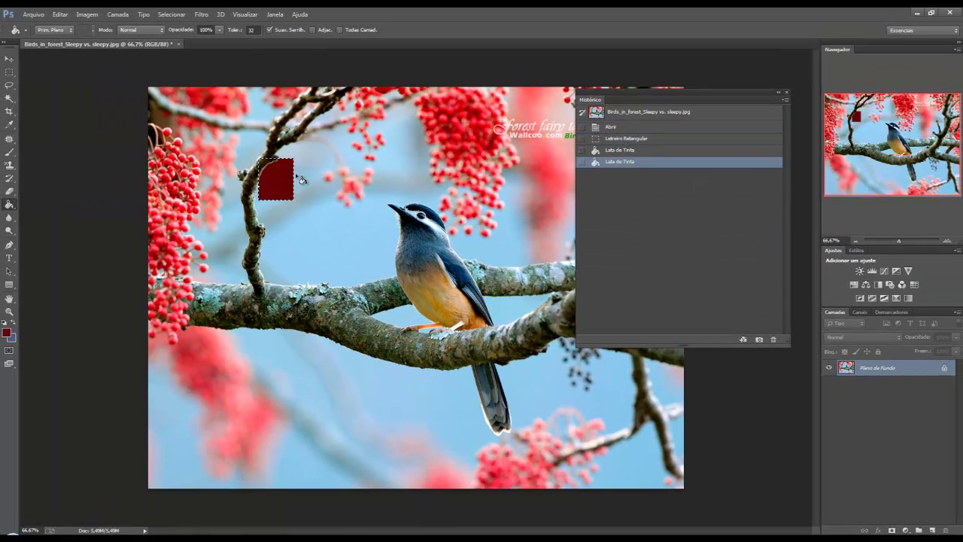
{"action": "left_click", "coordinate": [619, 151]}
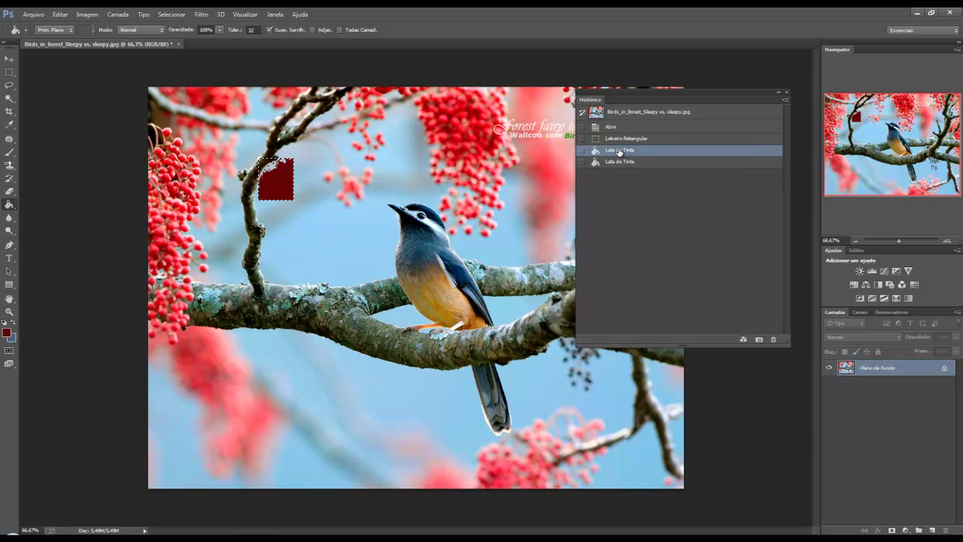
{"action": "left_click", "coordinate": [625, 139]}
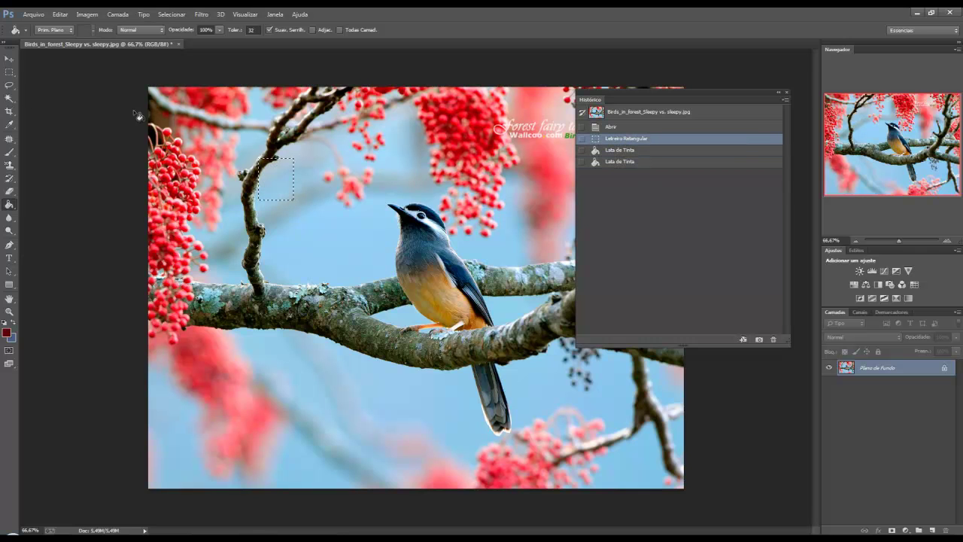
Paint dark-red brush strokes inside the selection, then deselect
{"action": "left_click", "coordinate": [9, 151]}
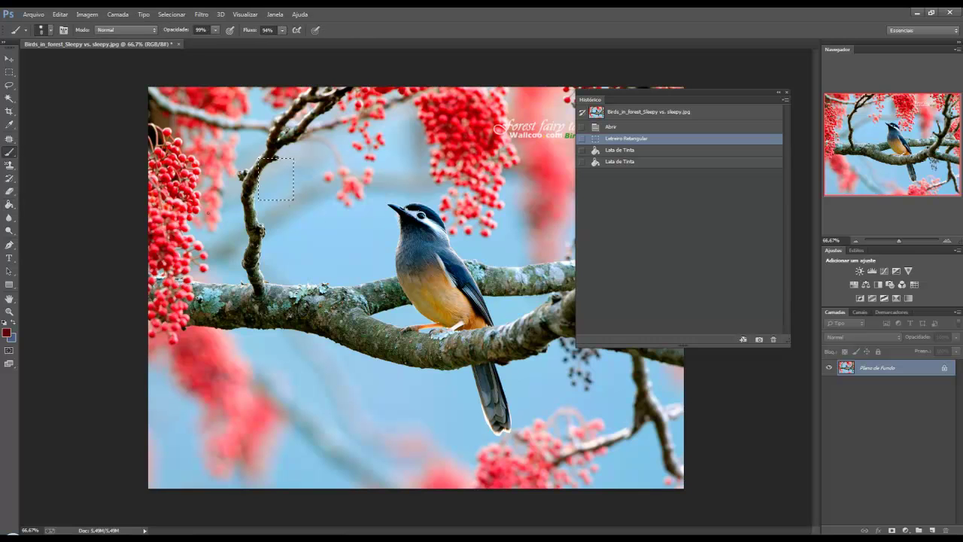
{"action": "left_click_drag", "start_coordinate": [260, 160], "coordinate": [277, 197]}
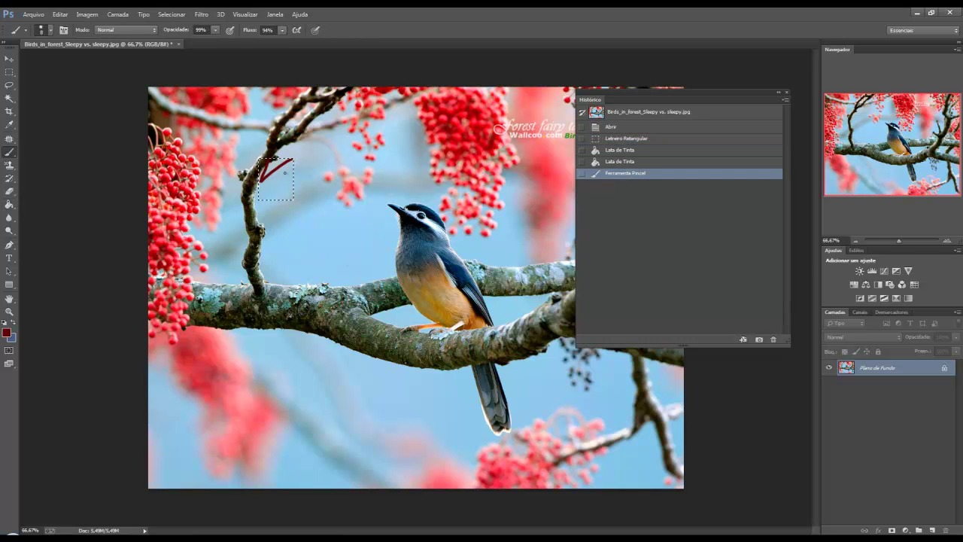
{"action": "left_click", "coordinate": [277, 180]}
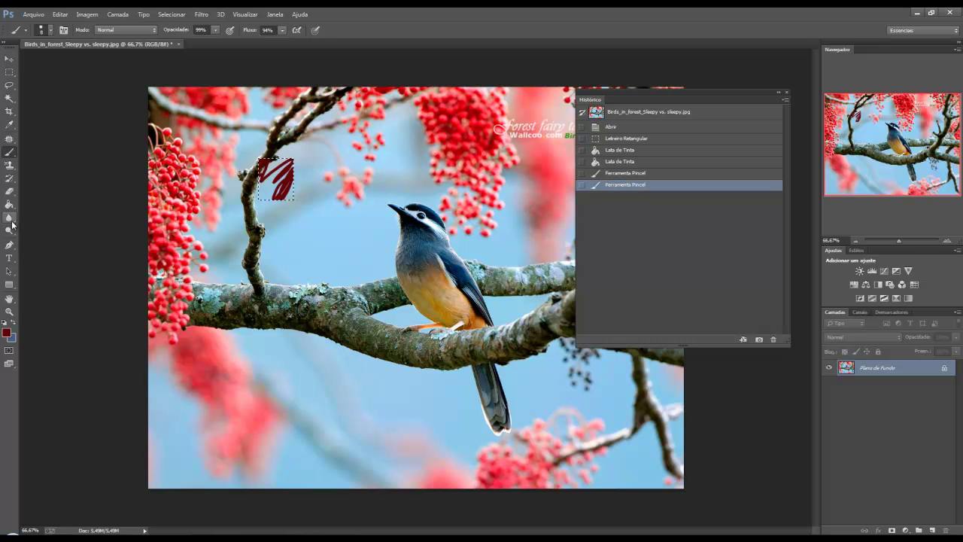
{"action": "left_click", "coordinate": [9, 71]}
{"action": "left_click", "coordinate": [476, 194]}
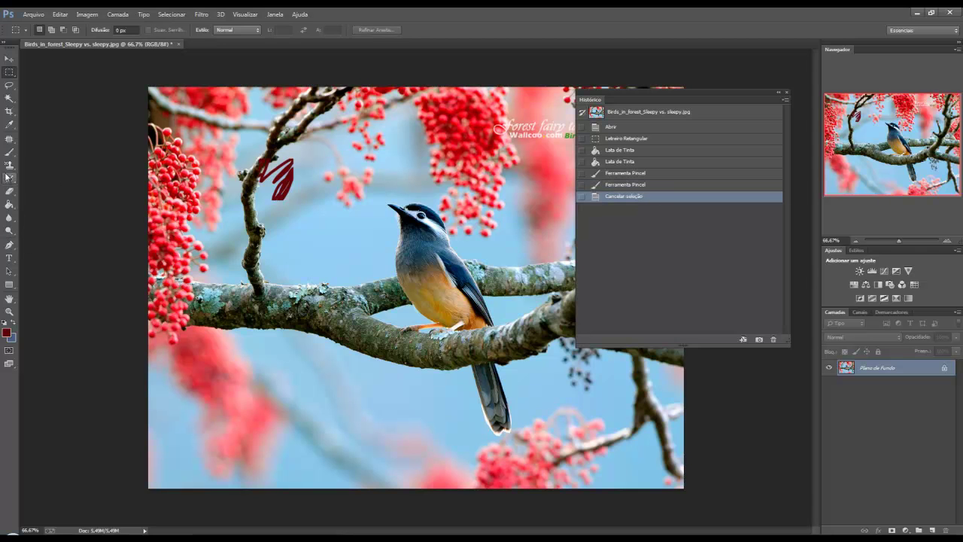
Paint the original back over the red marks with an 80 px History Brush
{"action": "left_click_drag", "start_coordinate": [9, 181], "coordinate": [45, 179]}
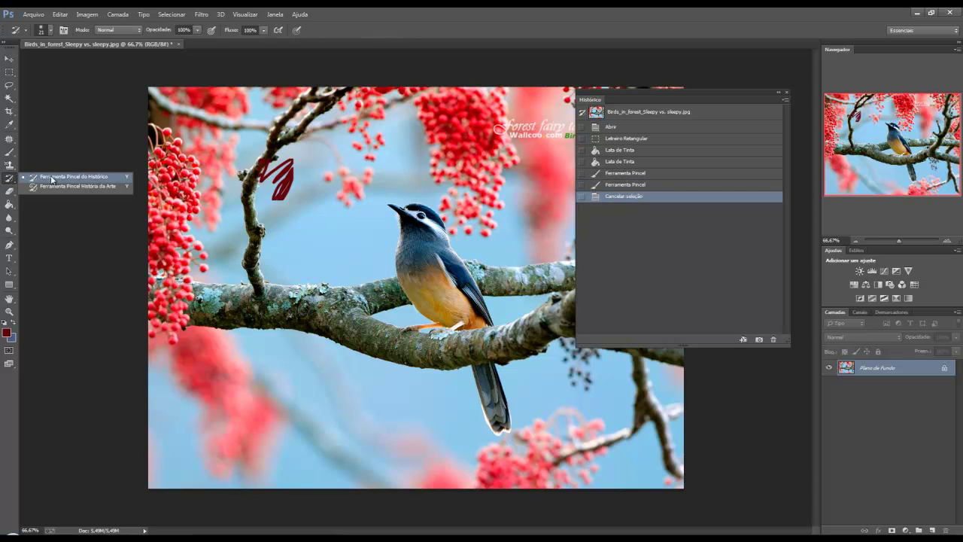
{"action": "left_click", "coordinate": [52, 179]}
{"action": "right_click", "coordinate": [291, 231]}
{"action": "left_click_drag", "start_coordinate": [355, 255], "coordinate": [370, 254]}
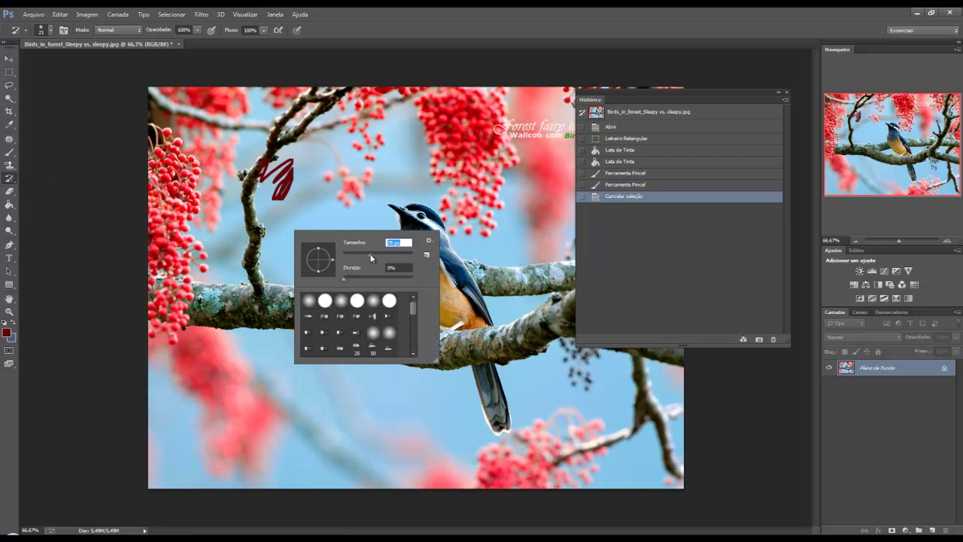
{"action": "key", "text": "Return"}
{"action": "left_click_drag", "start_coordinate": [275, 188], "coordinate": [309, 181]}
{"action": "left_click_drag", "start_coordinate": [507, 271], "coordinate": [295, 208]}
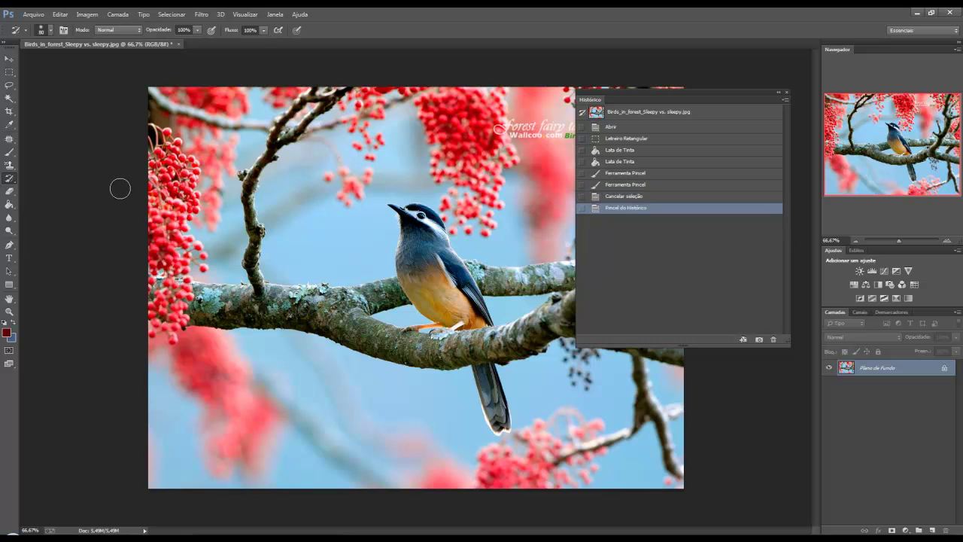
{"action": "left_click_drag", "start_coordinate": [9, 165], "coordinate": [36, 174]}
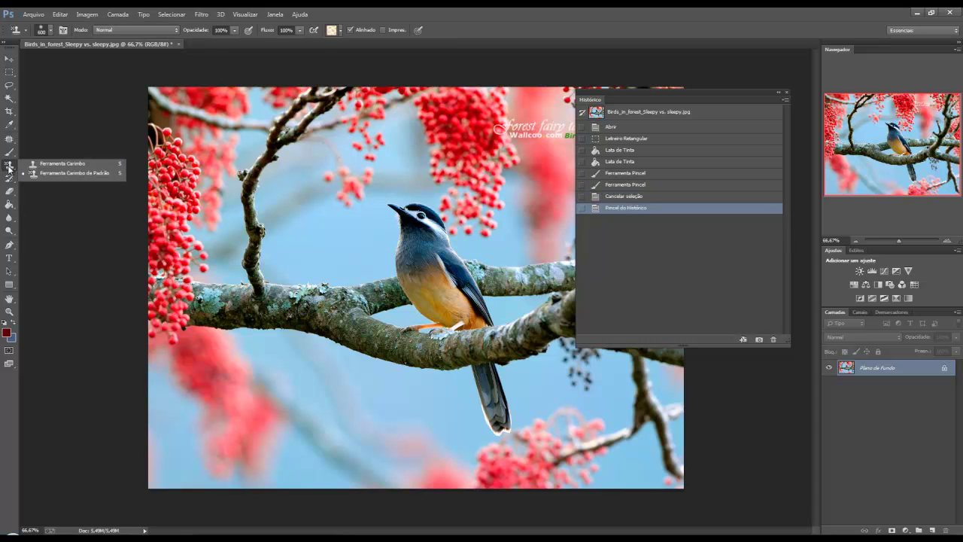
Stamp the blue-and-yellow pattern over the image's left half with Pattern Stamp
{"action": "left_click", "coordinate": [36, 174]}
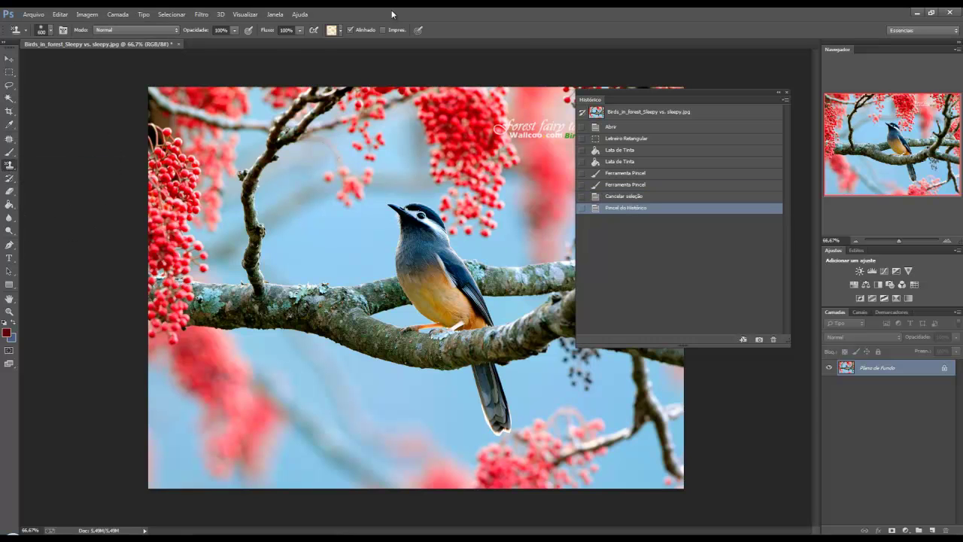
{"action": "left_click", "coordinate": [339, 30]}
{"action": "left_click", "coordinate": [300, 51]}
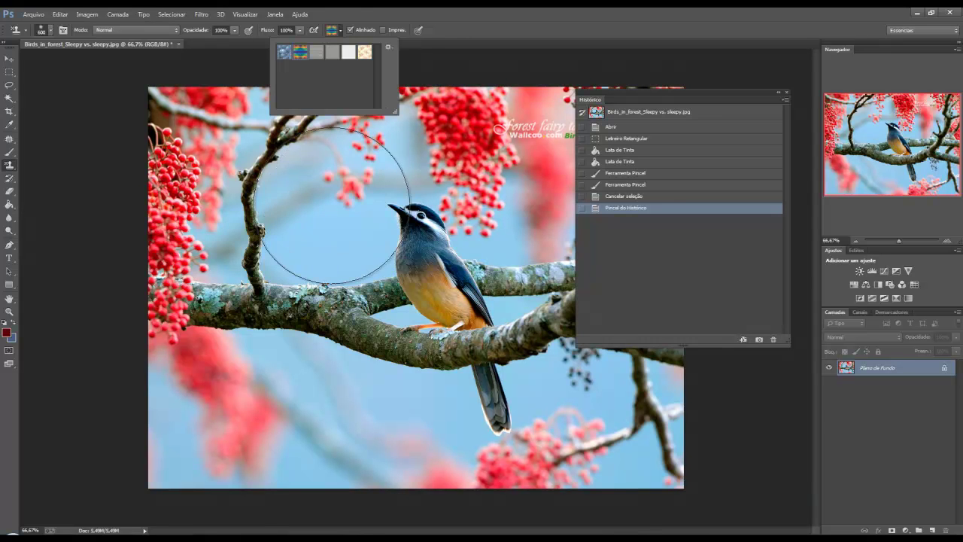
{"action": "left_click_drag", "start_coordinate": [331, 205], "coordinate": [196, 105]}
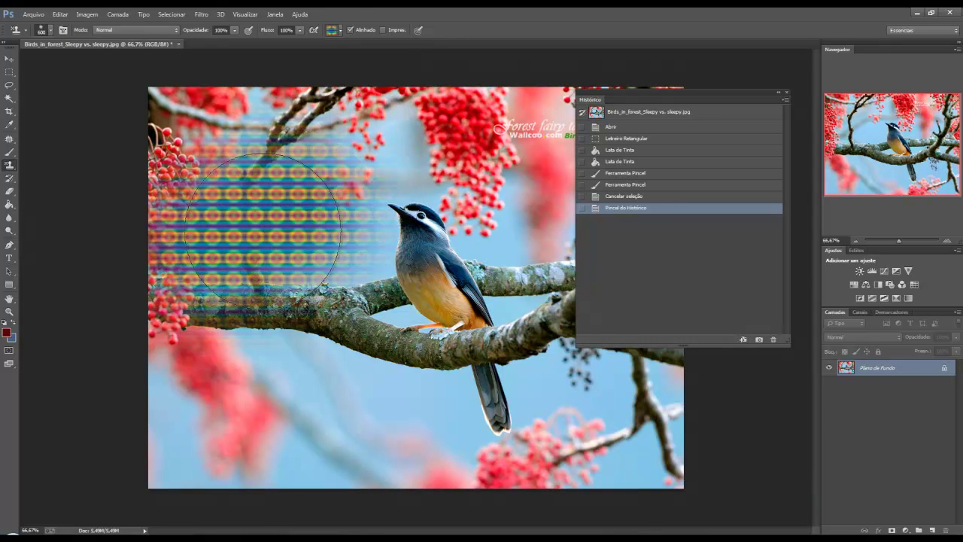
From the first Lata de Tinta state, erase the red square, then return to Carimbo de Padrão
{"action": "left_click", "coordinate": [632, 150]}
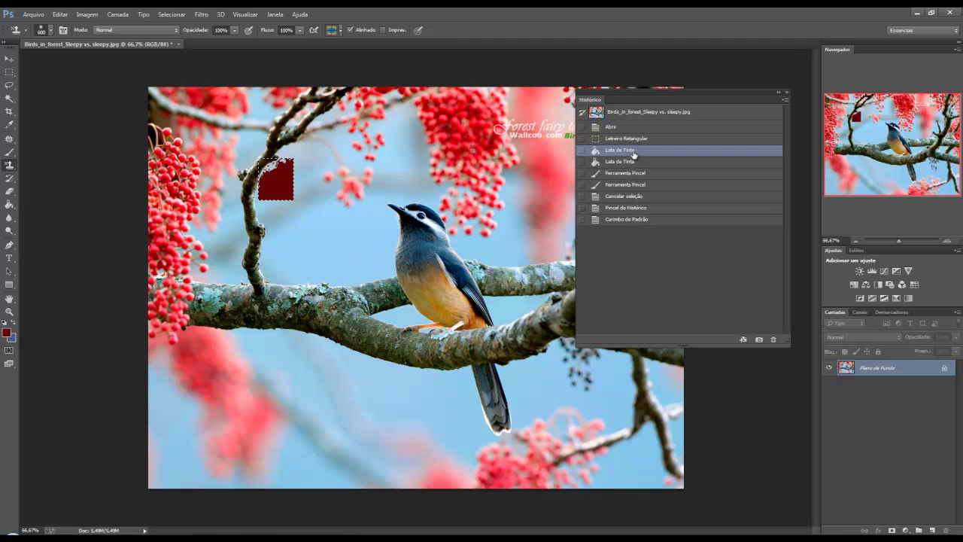
{"action": "left_click", "coordinate": [9, 191]}
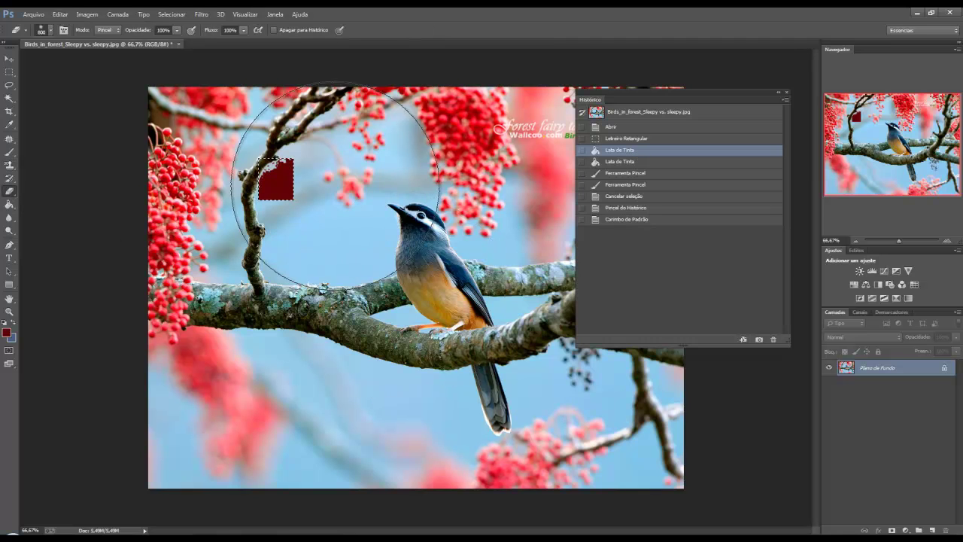
{"action": "left_click_drag", "start_coordinate": [335, 186], "coordinate": [249, 189]}
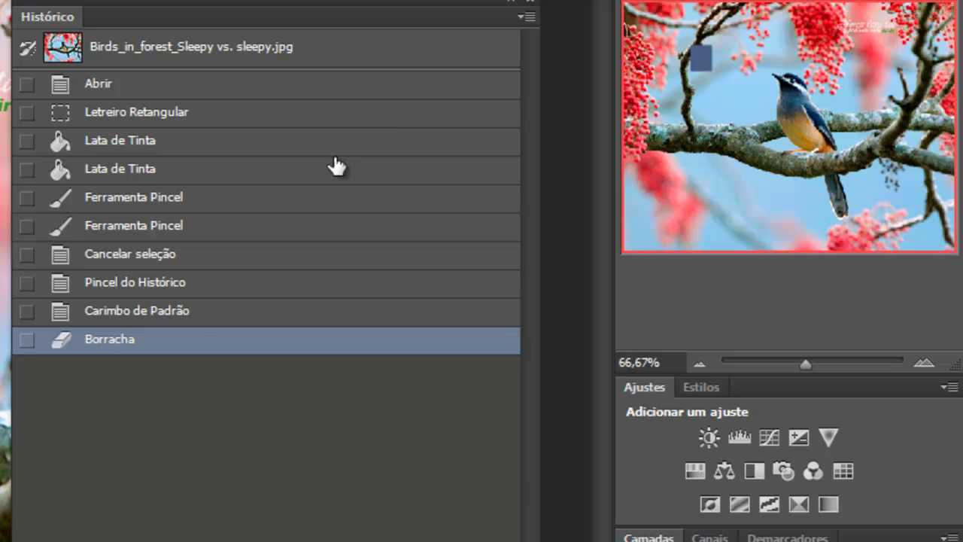
{"action": "left_click", "coordinate": [163, 322]}
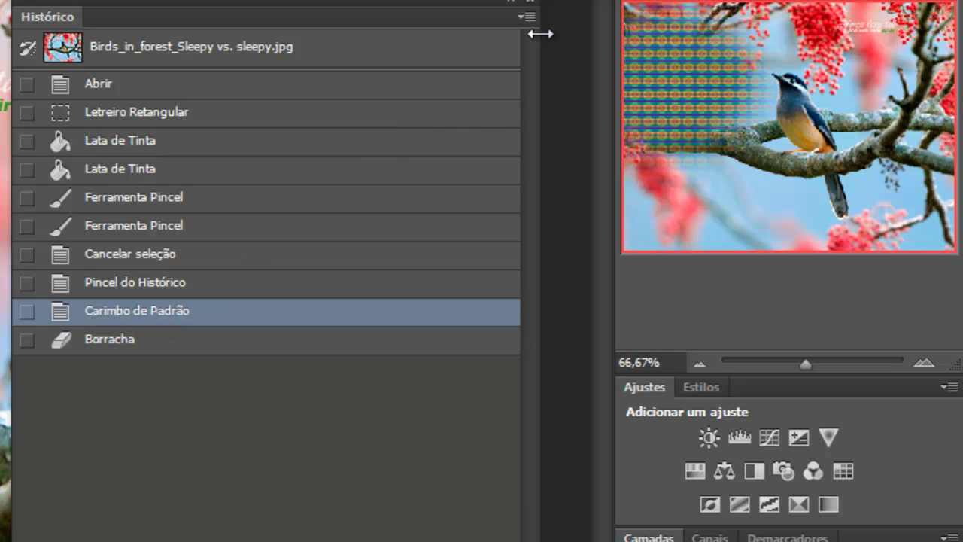
{"action": "left_click", "coordinate": [522, 20]}
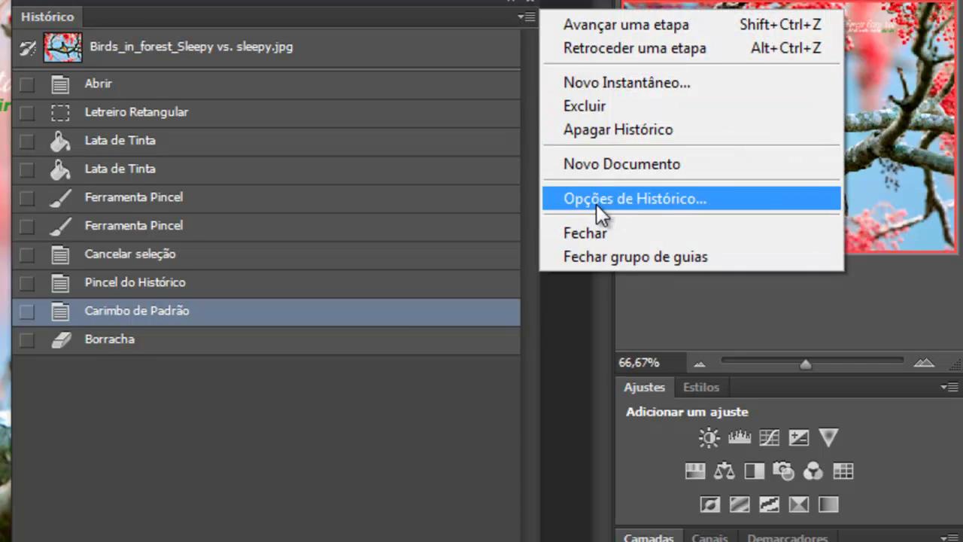
Open History Options, cancel without changes, and revert the photo to its Abrir state
{"action": "left_click", "coordinate": [596, 198]}
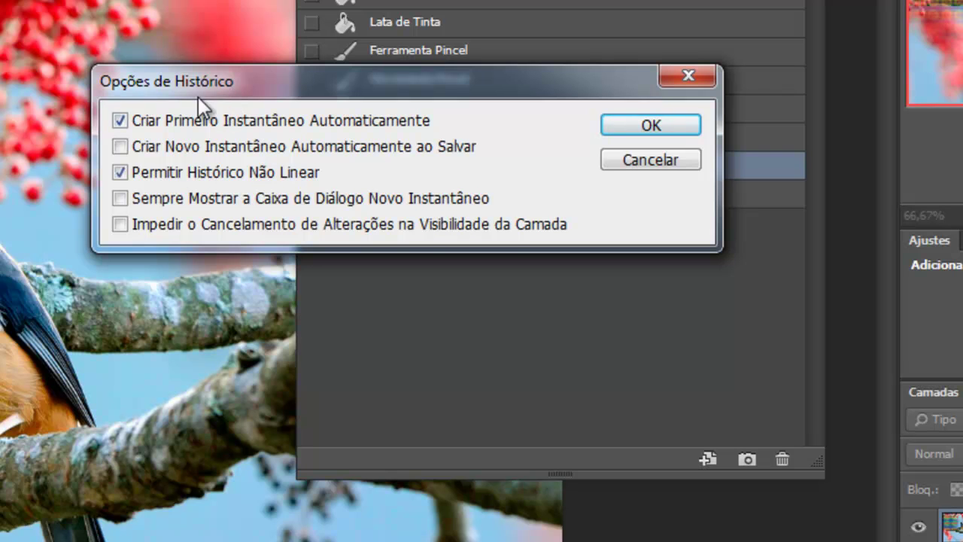
{"action": "left_click", "coordinate": [653, 164]}
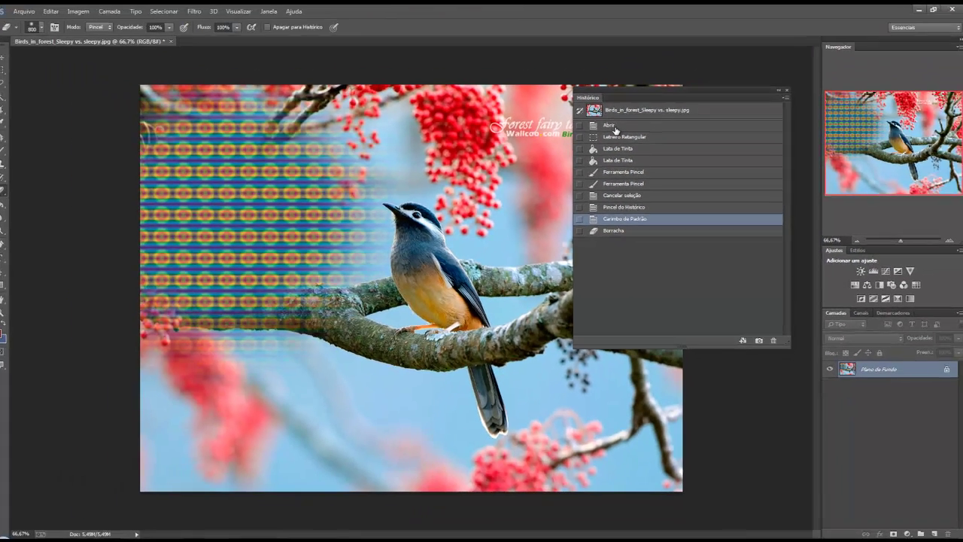
{"action": "left_click", "coordinate": [613, 127]}
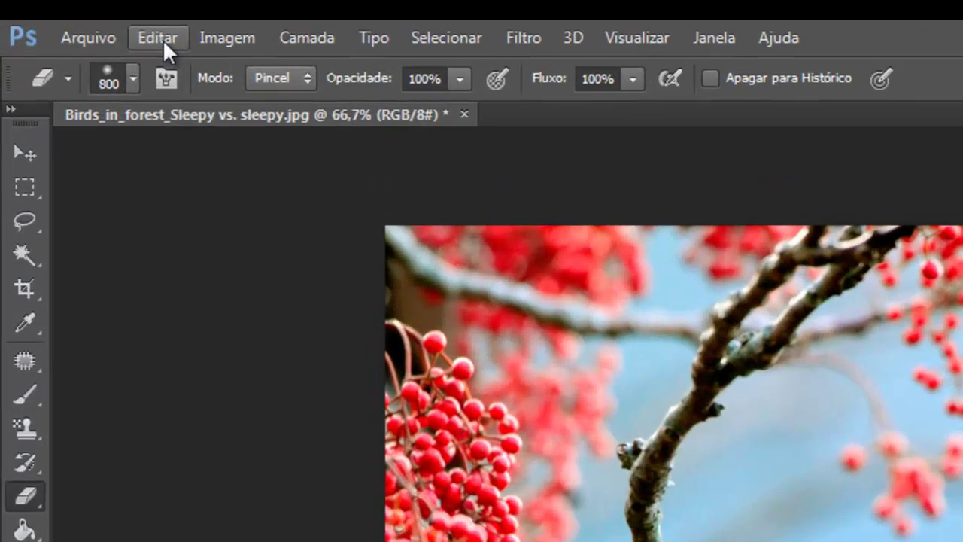
Set Estados de Histórico to 100 on the Desempenho preferences page
{"action": "left_click", "coordinate": [79, 18]}
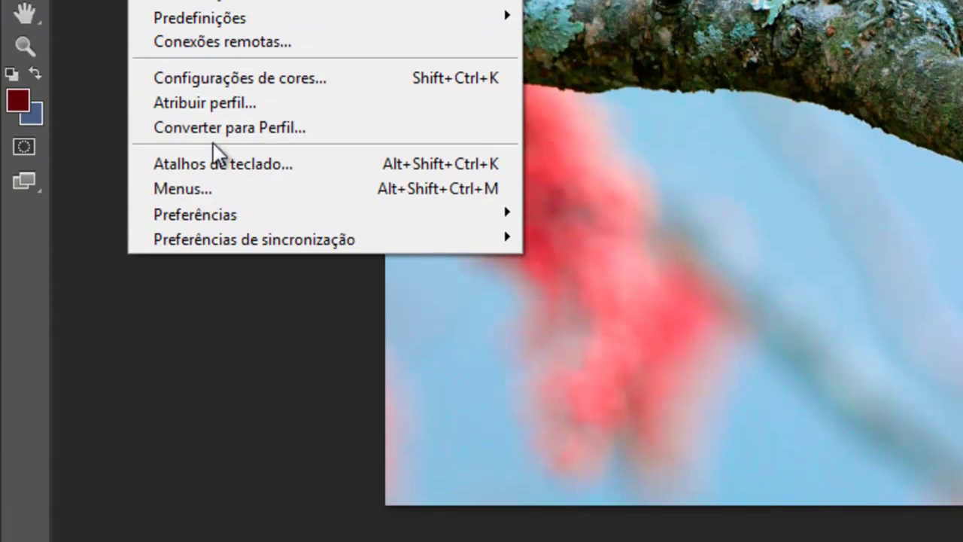
{"action": "mouse_move", "coordinate": [324, 215]}
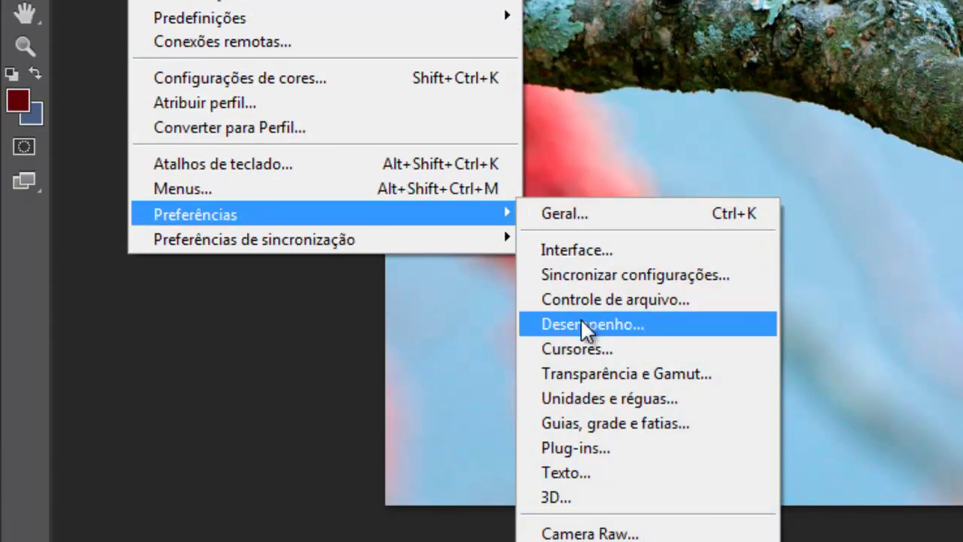
{"action": "left_click", "coordinate": [583, 329]}
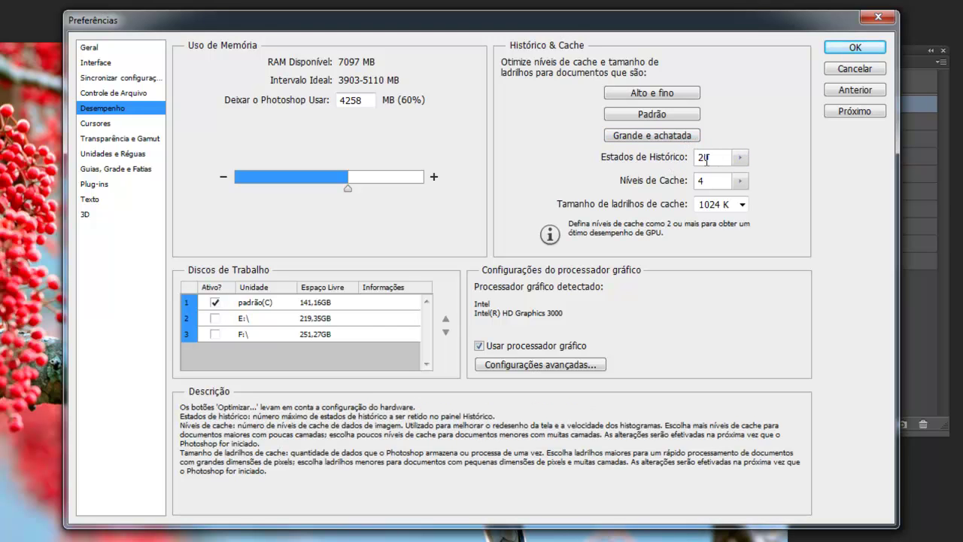
{"action": "mouse_move", "coordinate": [740, 157]}
{"action": "left_mouse_down"}
{"action": "mouse_move", "coordinate": [781, 177]}
{"action": "mouse_move", "coordinate": [805, 175]}
{"action": "left_mouse_up"}
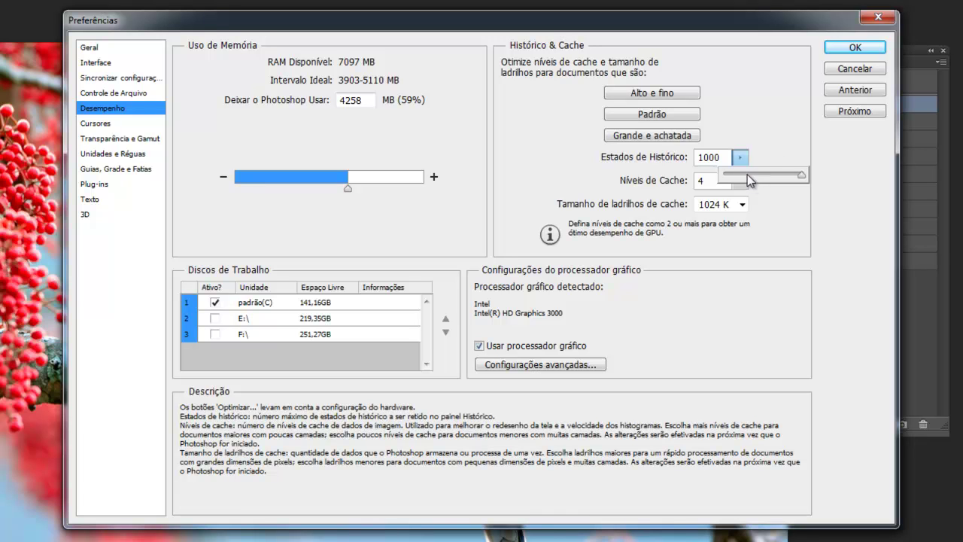
{"action": "left_click_drag", "start_coordinate": [747, 175], "coordinate": [775, 173]}
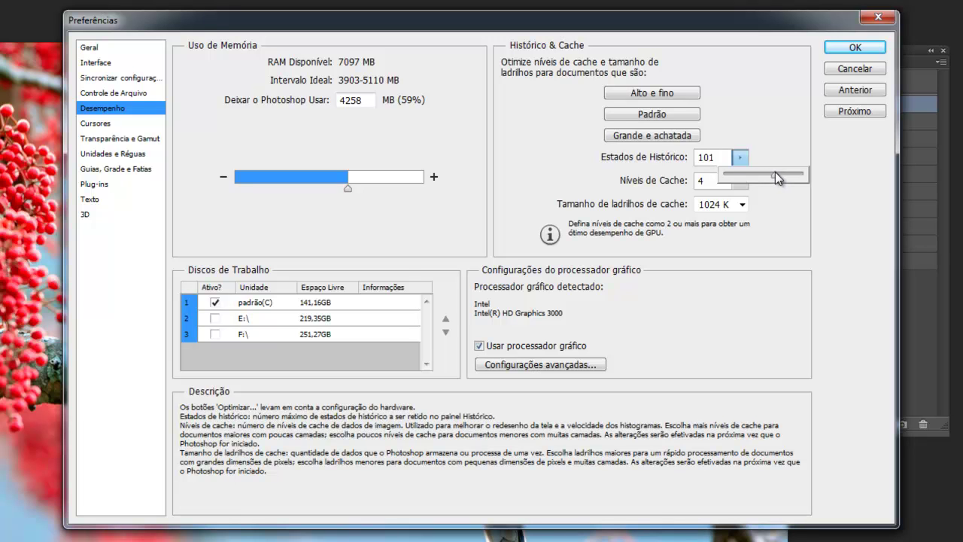
{"action": "left_click", "coordinate": [711, 158]}
{"action": "type", "text": "100"}
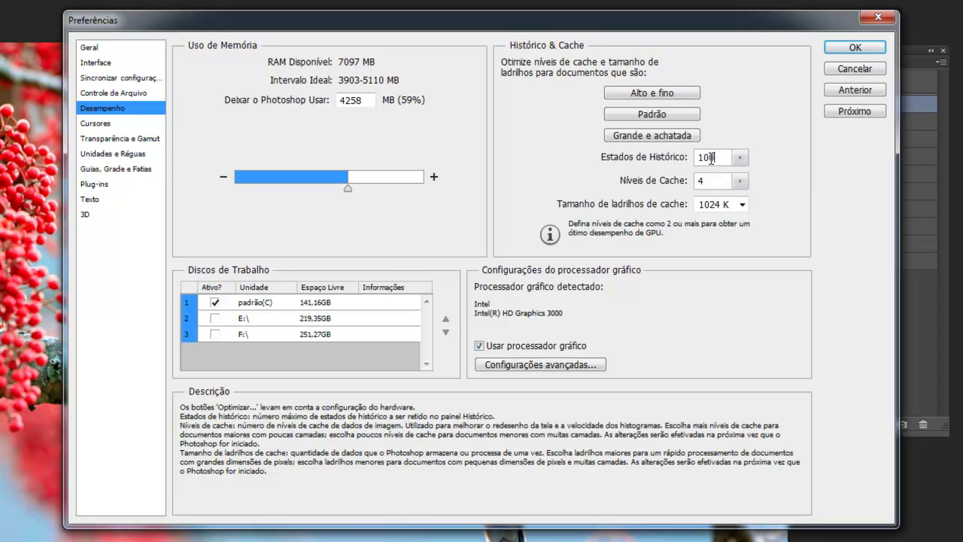
Confirm the 100-state preference and draw several rectangular selections on the bird
{"action": "left_click", "coordinate": [855, 47]}
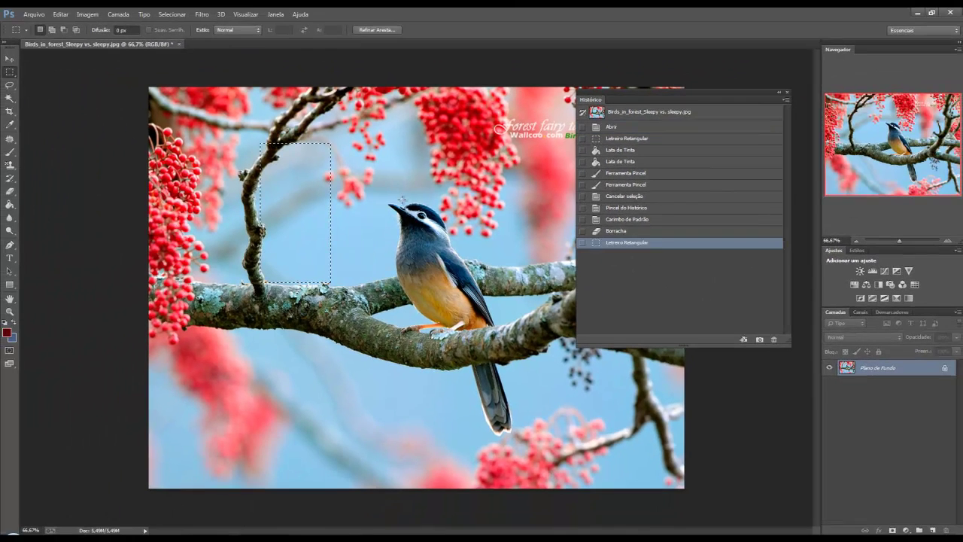
{"action": "left_click_drag", "start_coordinate": [407, 192], "coordinate": [454, 282]}
{"action": "mouse_move", "coordinate": [368, 272]}
{"action": "left_mouse_down"}
{"action": "mouse_move", "coordinate": [263, 269]}
{"action": "mouse_move", "coordinate": [354, 222]}
{"action": "left_mouse_up"}
{"action": "mouse_move", "coordinate": [283, 188]}
{"action": "left_mouse_down"}
{"action": "mouse_move", "coordinate": [321, 208]}
{"action": "mouse_move", "coordinate": [469, 200]}
{"action": "left_mouse_up"}
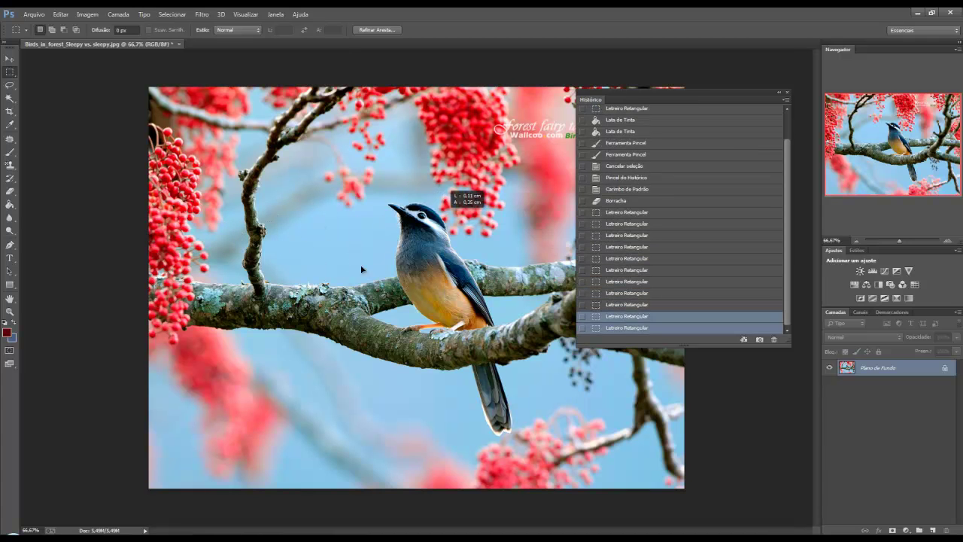
{"action": "mouse_move", "coordinate": [316, 274]}
{"action": "left_mouse_down"}
{"action": "mouse_move", "coordinate": [290, 238]}
{"action": "mouse_move", "coordinate": [336, 286]}
{"action": "mouse_move", "coordinate": [414, 275]}
{"action": "left_mouse_up"}
Draw, move and clear more selections, including a large one, to add history entries
{"action": "mouse_move", "coordinate": [309, 155]}
{"action": "left_mouse_down"}
{"action": "mouse_move", "coordinate": [359, 279]}
{"action": "mouse_move", "coordinate": [347, 173]}
{"action": "left_mouse_up"}
{"action": "left_click_drag", "start_coordinate": [331, 137], "coordinate": [504, 371]}
{"action": "mouse_move", "coordinate": [421, 256]}
{"action": "left_mouse_down"}
{"action": "mouse_move", "coordinate": [343, 277]}
{"action": "mouse_move", "coordinate": [513, 343]}
{"action": "mouse_move", "coordinate": [365, 264]}
{"action": "left_mouse_up"}
{"action": "left_click_drag", "start_coordinate": [316, 331], "coordinate": [383, 339]}
{"action": "mouse_move", "coordinate": [181, 274]}
{"action": "left_mouse_down"}
{"action": "mouse_move", "coordinate": [380, 348]}
{"action": "mouse_move", "coordinate": [451, 301]}
{"action": "mouse_move", "coordinate": [361, 241]}
{"action": "mouse_move", "coordinate": [256, 211]}
{"action": "mouse_move", "coordinate": [321, 152]}
{"action": "mouse_move", "coordinate": [465, 208]}
{"action": "left_mouse_up"}
{"action": "left_click", "coordinate": [354, 241]}
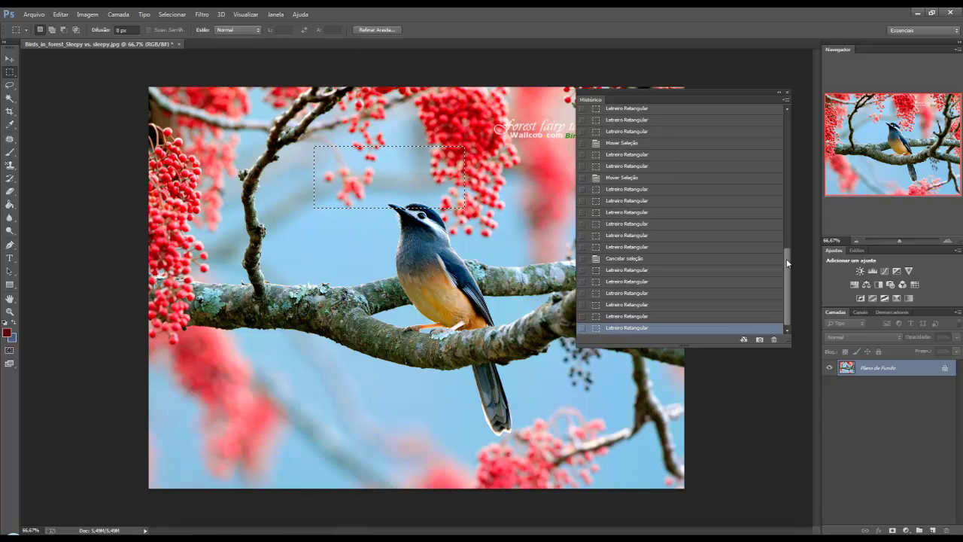
Scroll the History panel through the many new Letreiro Retangular and Mover Seleção entries
{"action": "mouse_move", "coordinate": [788, 273]}
{"action": "left_mouse_down"}
{"action": "mouse_move", "coordinate": [779, 136]}
{"action": "mouse_move", "coordinate": [792, 304]}
{"action": "left_mouse_up"}
{"action": "scroll", "coordinate": [677, 233], "scroll_direction": "up", "scroll_amount": 2}
{"action": "scroll", "coordinate": [650, 208], "scroll_direction": "up", "scroll_amount": 1}
{"action": "scroll", "coordinate": [649, 208], "scroll_direction": "up", "scroll_amount": 2}
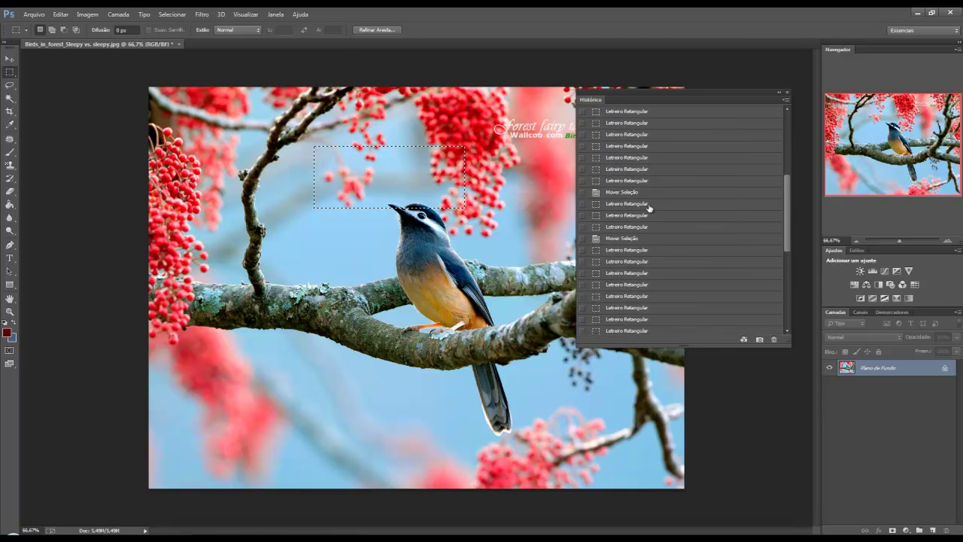
{"action": "scroll", "coordinate": [649, 208], "scroll_direction": "up", "scroll_amount": 2}
{"action": "scroll", "coordinate": [649, 209], "scroll_direction": "up", "scroll_amount": 2}
{"action": "scroll", "coordinate": [650, 209], "scroll_direction": "up", "scroll_amount": 2}
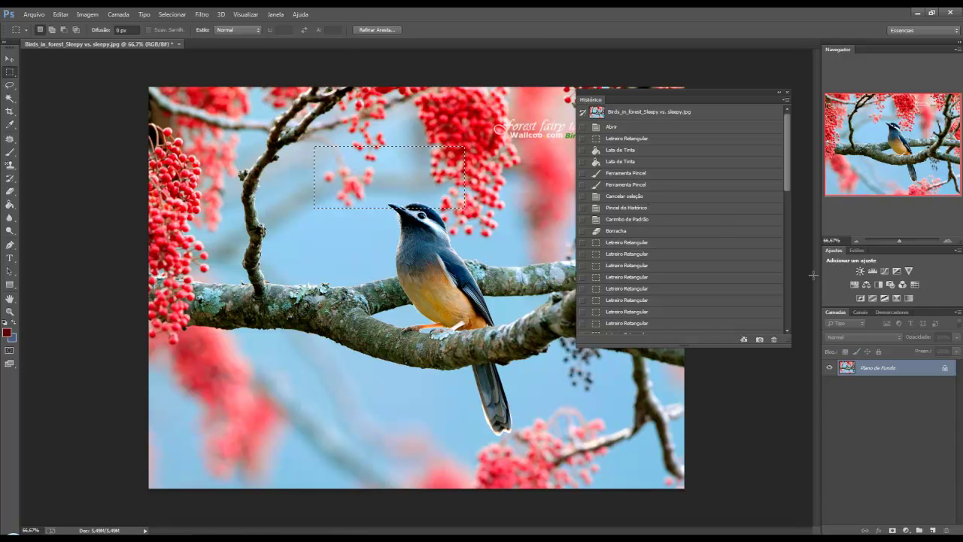
Lengthen the History panel and revert to the second Lata de Tinta state with the dark-red square
{"action": "left_click_drag", "start_coordinate": [721, 347], "coordinate": [728, 435]}
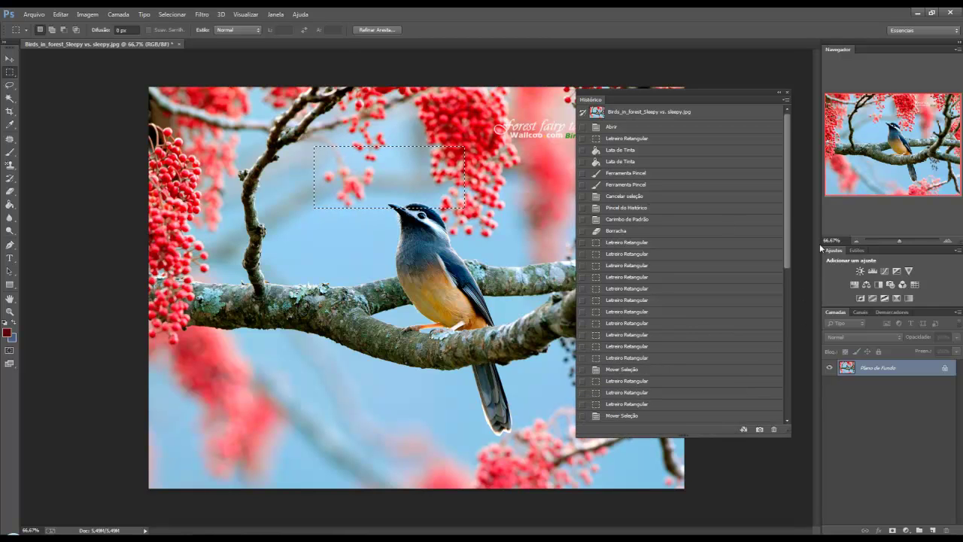
{"action": "left_click", "coordinate": [617, 162]}
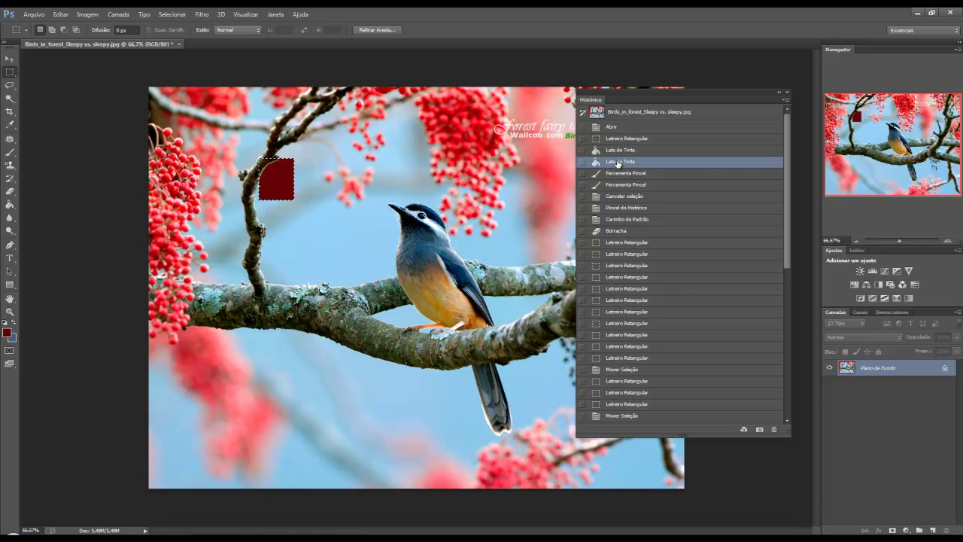